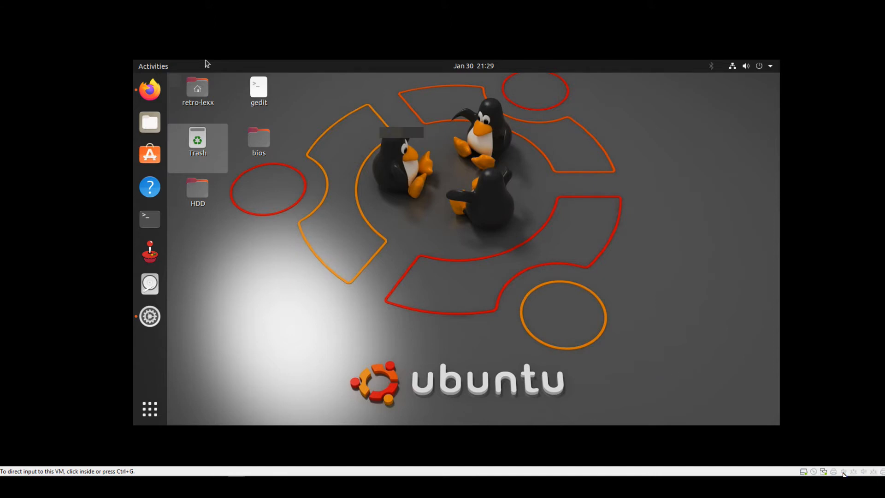
- Connect the sound card in the virtual machine's hardware settings and apply the change
double_click(843, 472)
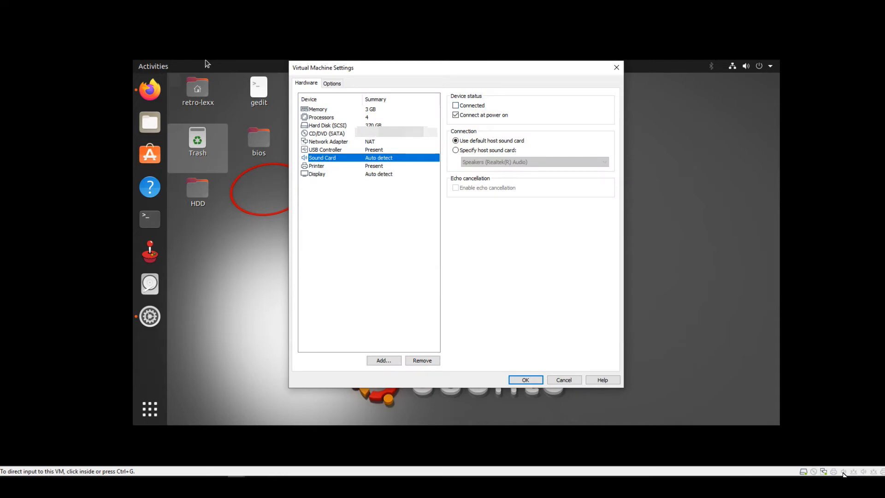
click(456, 105)
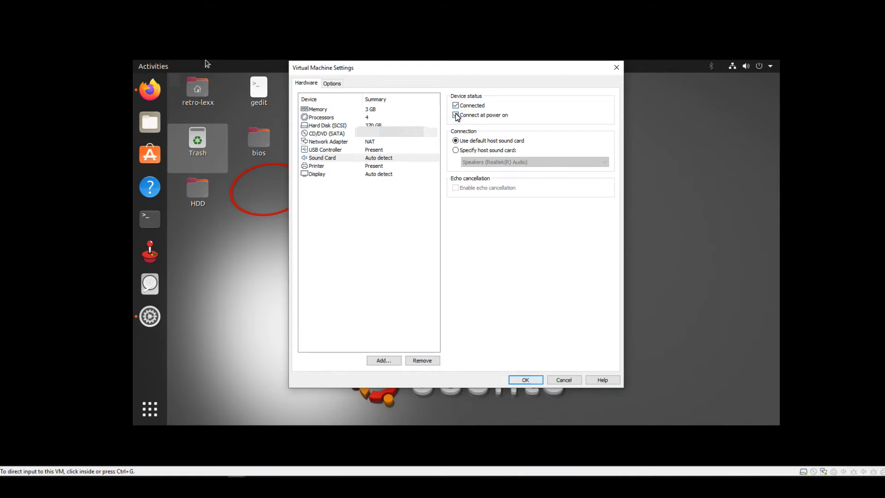
click(525, 380)
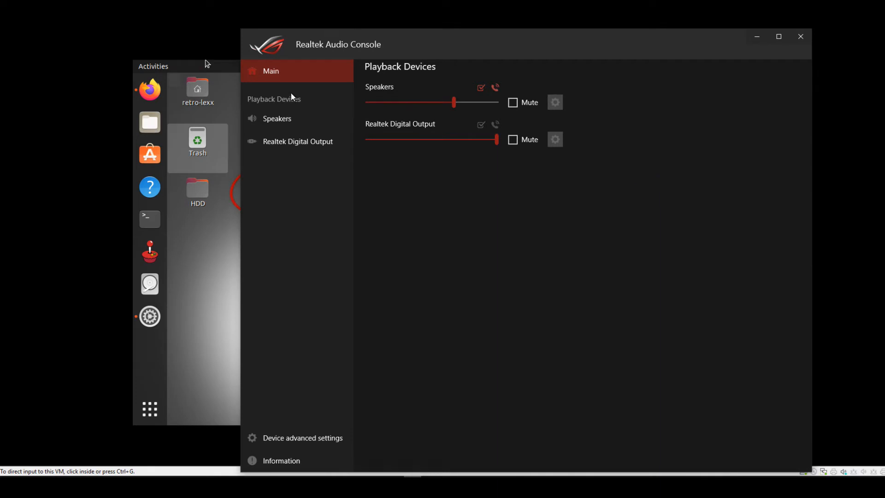
click(282, 438)
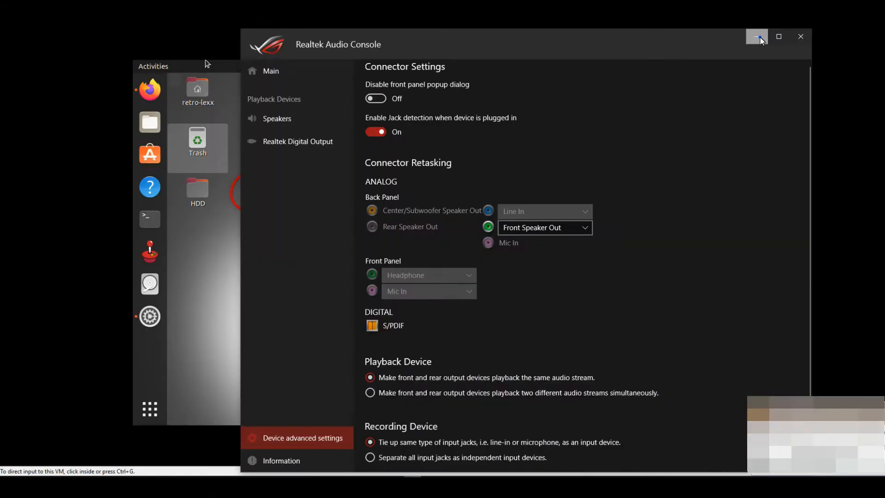
click(756, 36)
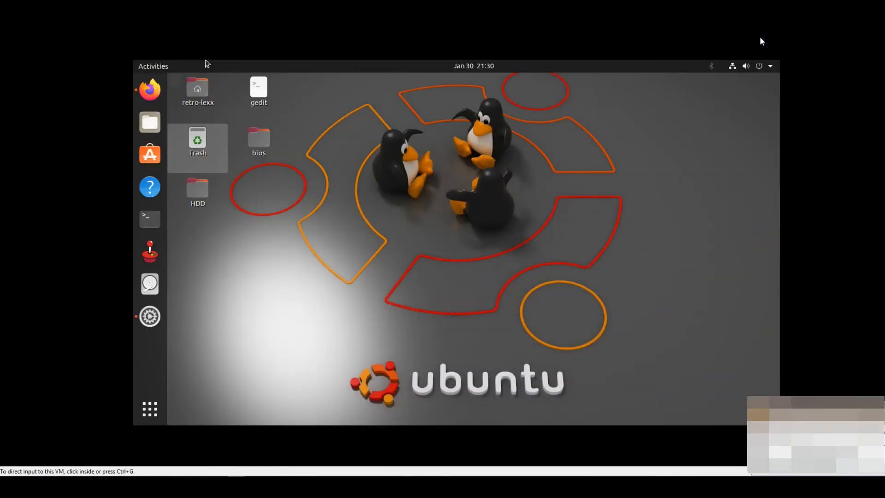
- Switch to Device Manager and check the driver manufacturer in the Realtek(R) Audio device's properties
click(395, 485)
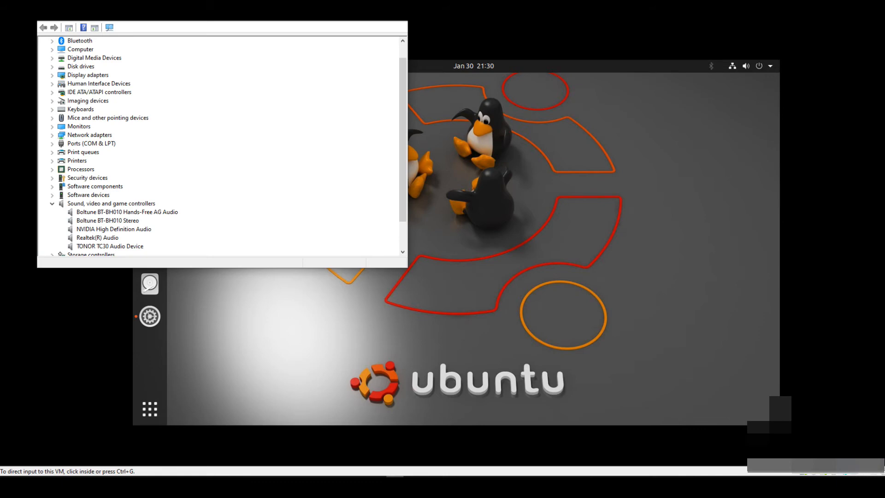
click(97, 238)
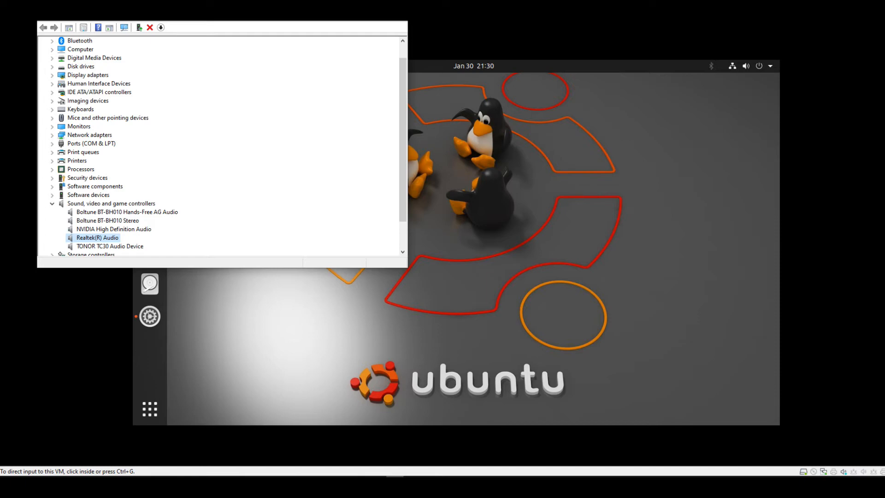
right_click(114, 237)
click(133, 293)
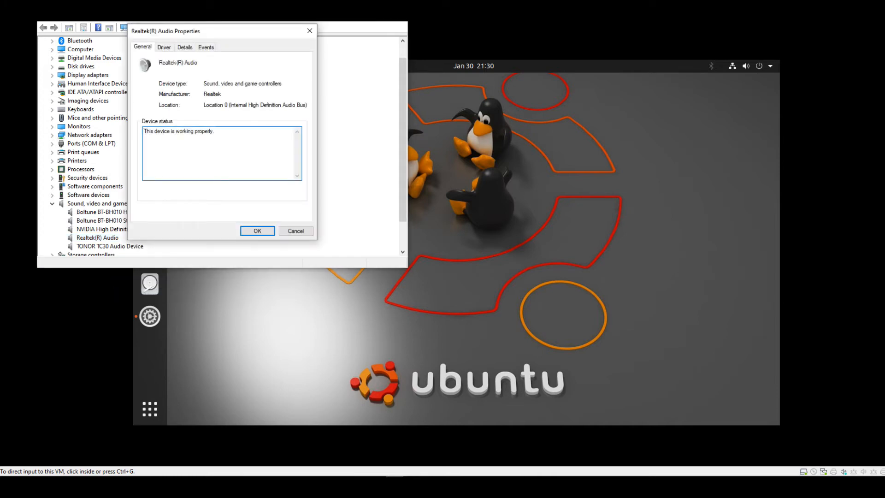
drag(222, 94, 203, 94)
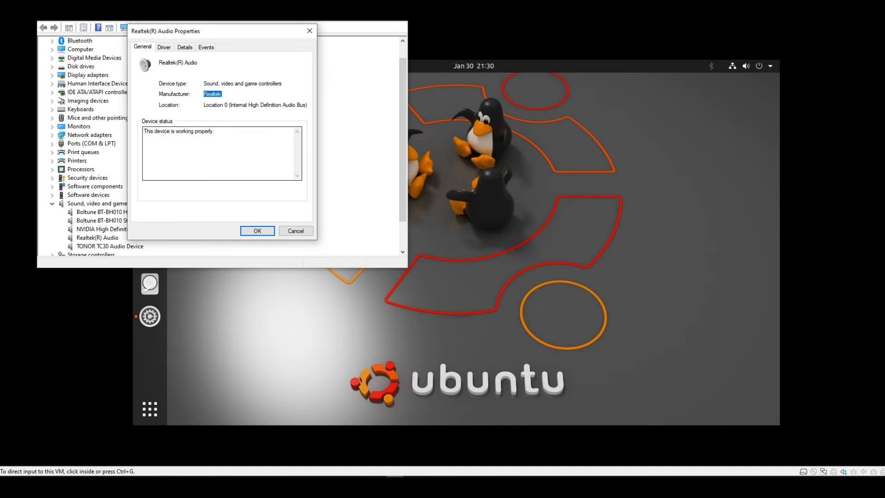
click(295, 231)
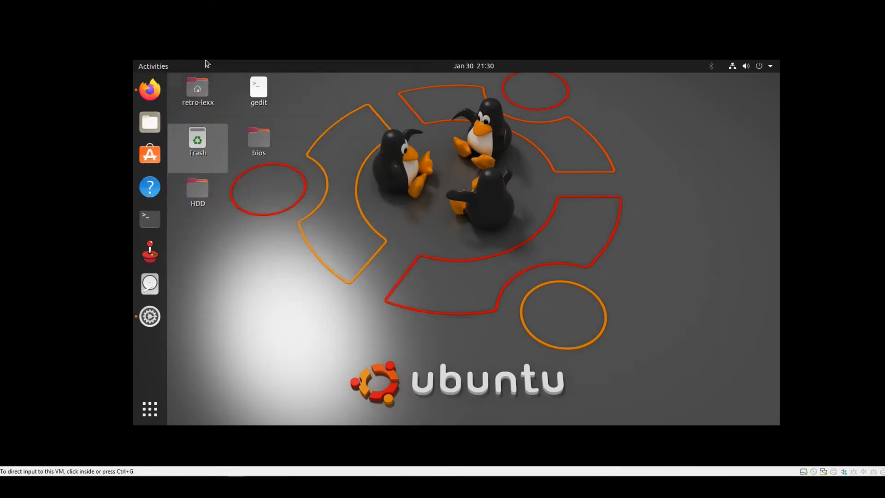
- Test sound in the virtual machine by playing the Monstermax video in Firefox and adjusting the host volume, and minimize the browser
click(207, 64)
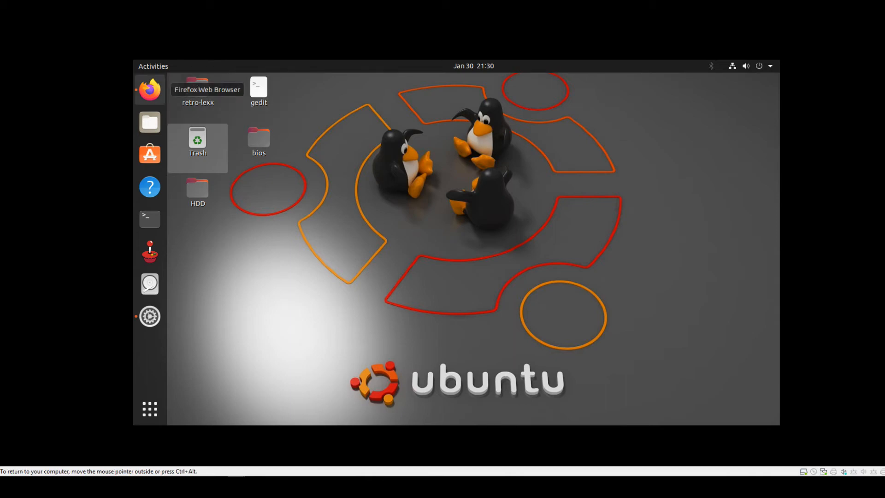
click(150, 90)
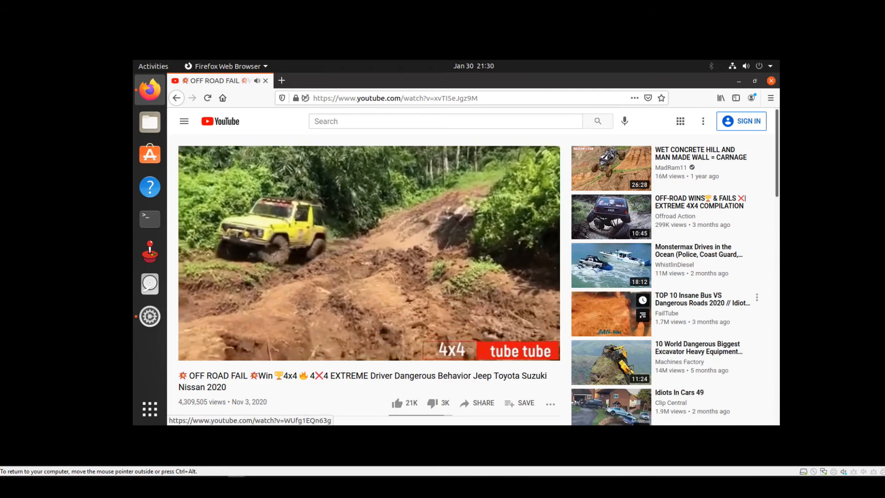
click(603, 265)
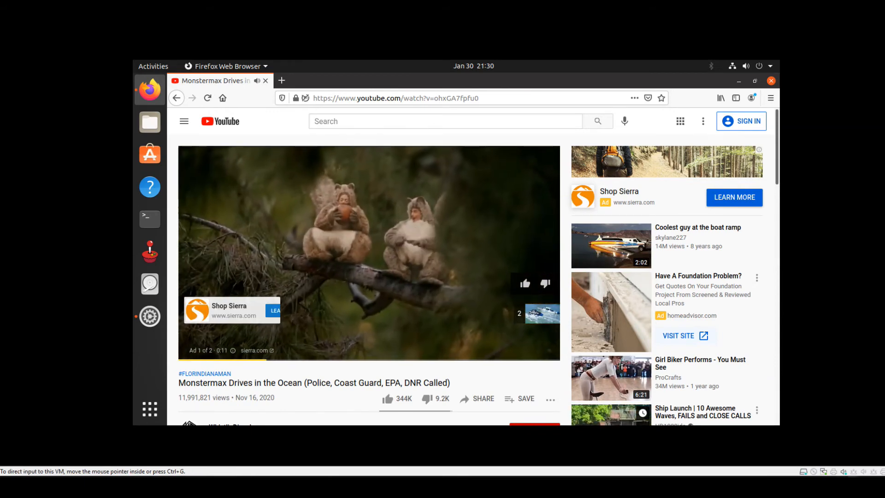
click(848, 486)
drag(846, 462, 882, 462)
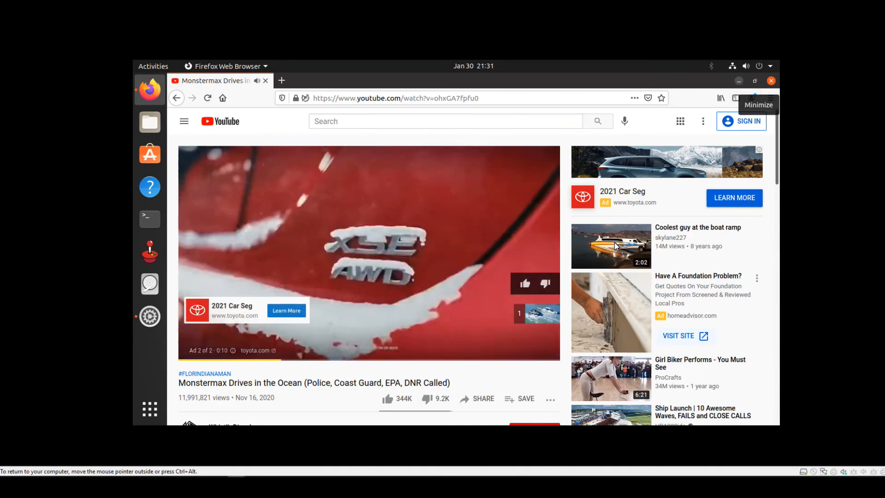
click(739, 80)
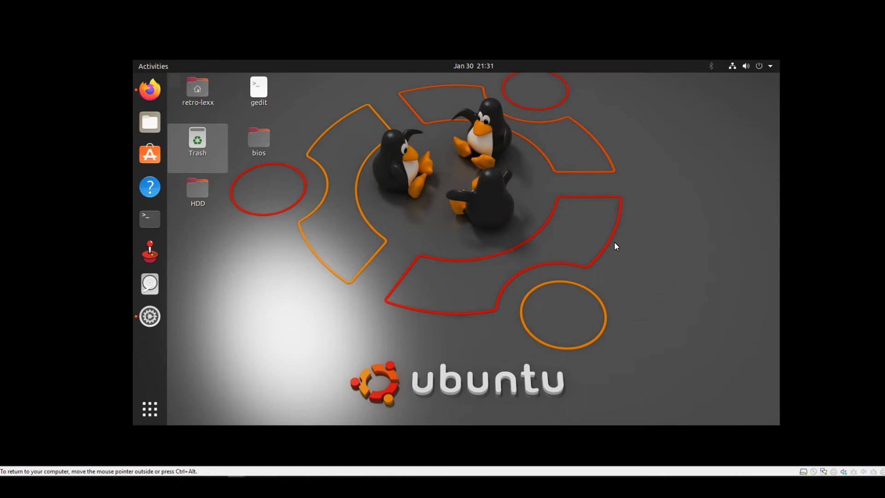
- Uninstall the Realtek(R) Audio device in the host's Device Manager, deleting its driver software as well
click(395, 487)
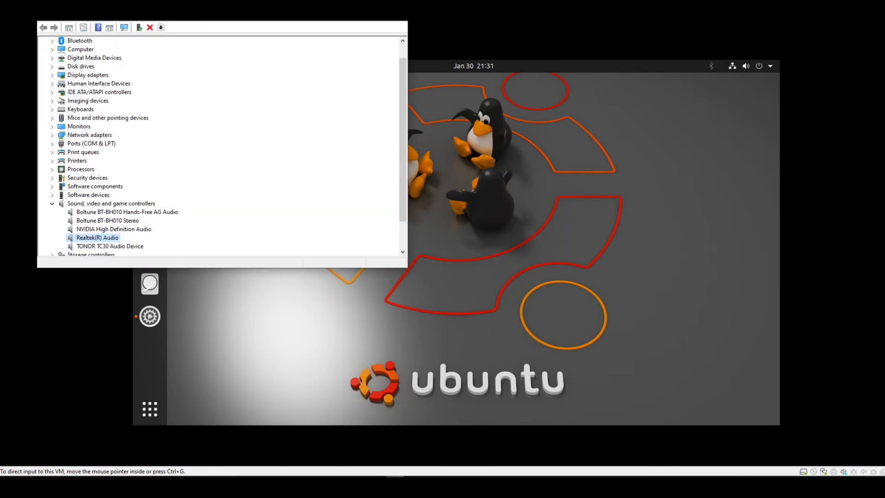
right_click(106, 237)
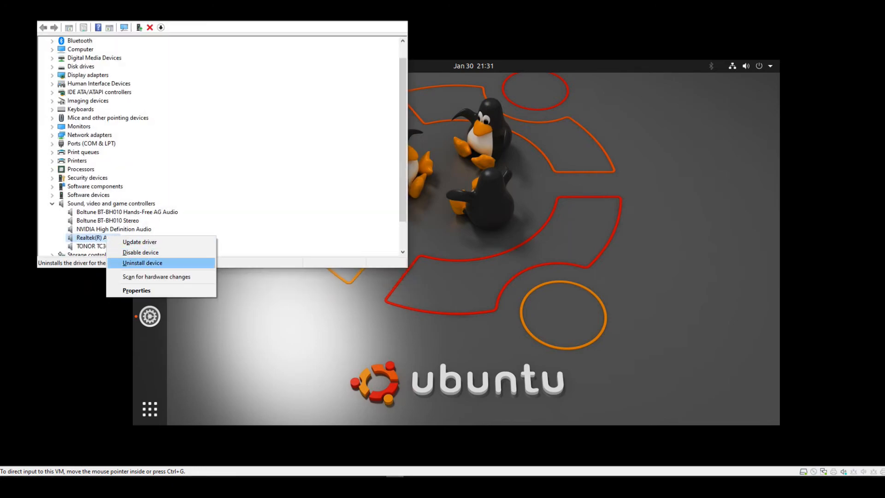
click(142, 263)
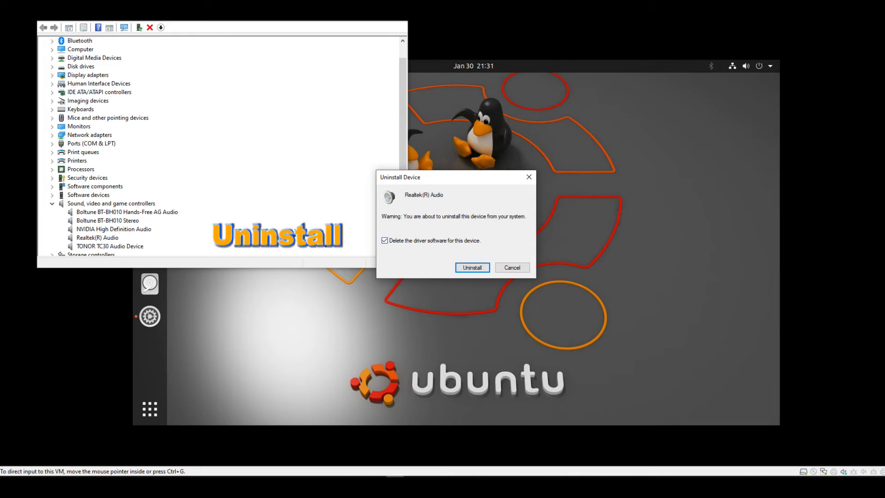
click(472, 267)
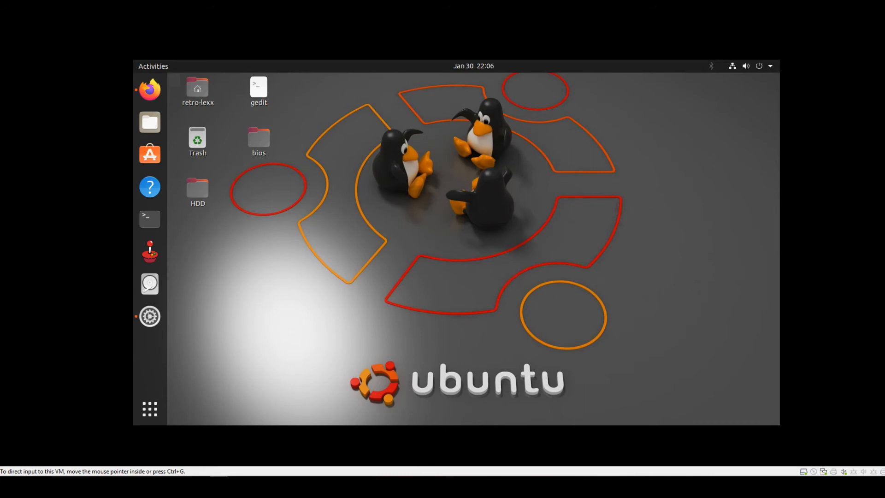
- Locate Realtek(R) Audio under the sound controllers in Device Manager and check the host's current playback device
click(395, 486)
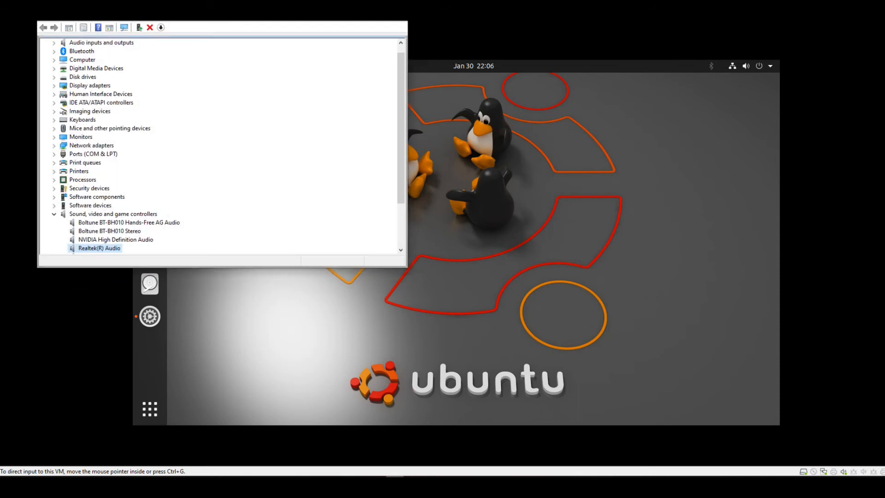
scroll(219, 145, down, 1)
right_click(113, 222)
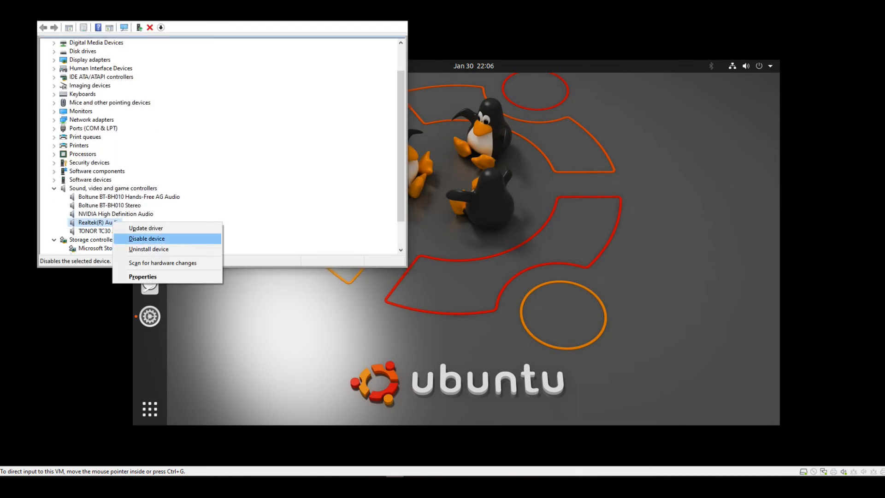
click(251, 207)
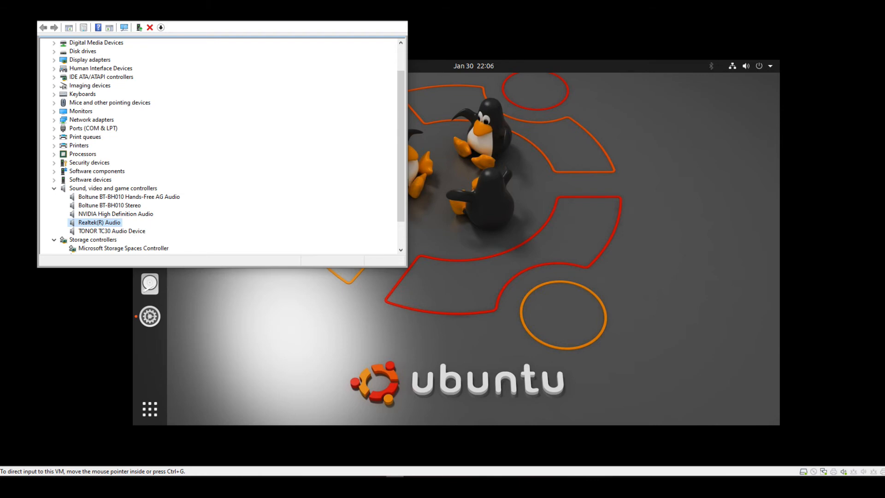
click(853, 486)
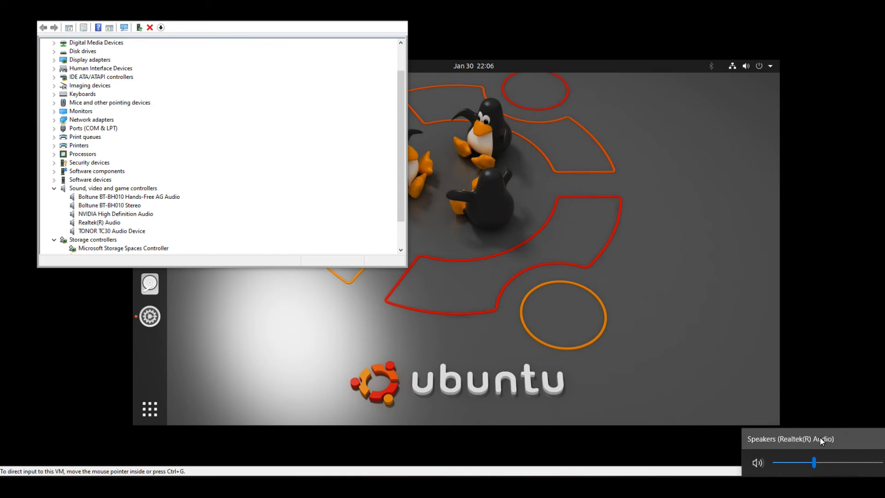
- Check the manufacturer of the reinstalled driver in the Realtek(R) Audio properties, and close the dialog
right_click(109, 223)
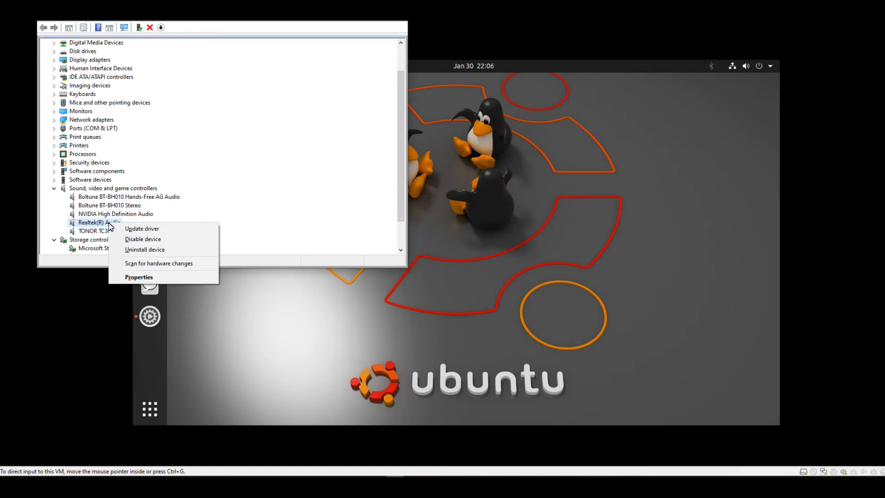
click(138, 277)
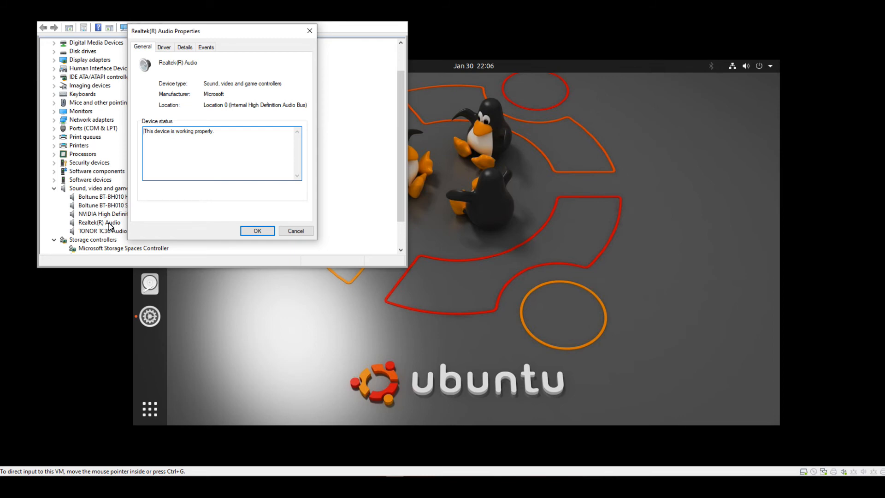
drag(225, 94, 204, 94)
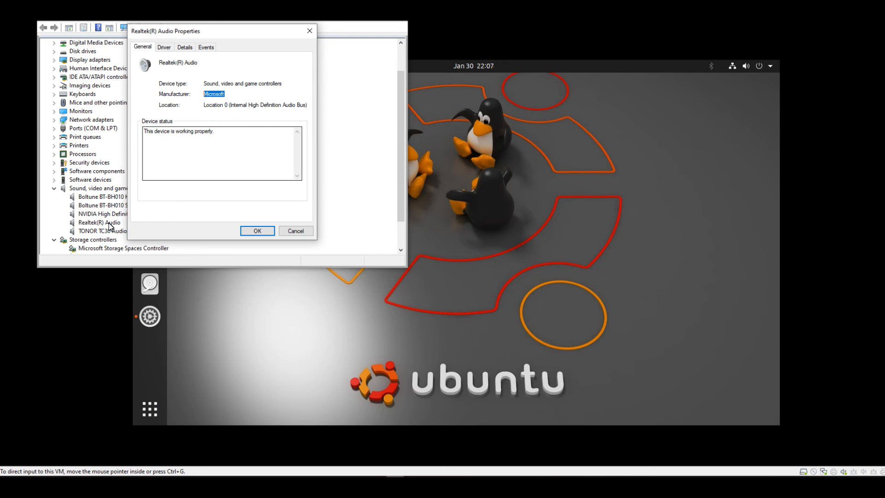
key(Escape)
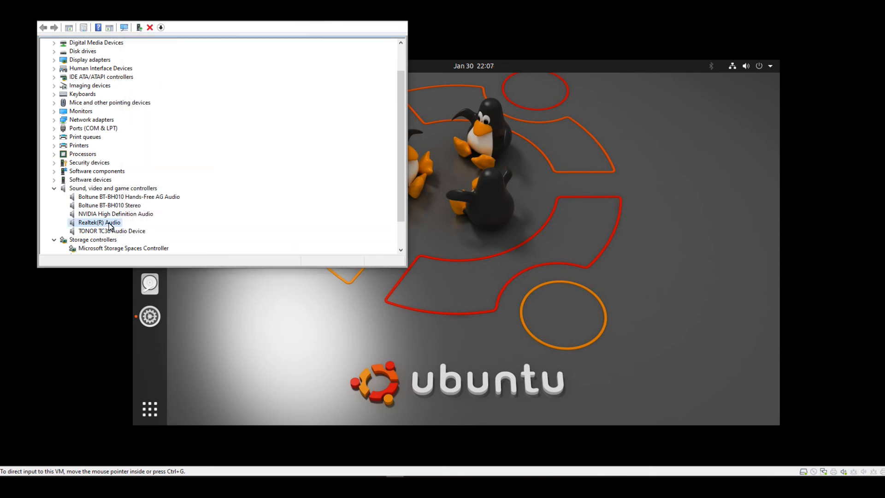
- Test sound again by playing the "Dangerous Crazy Trucks Driving Skills" video in the virtual machine's Firefox, closing the Voltex ad tab
click(394, 176)
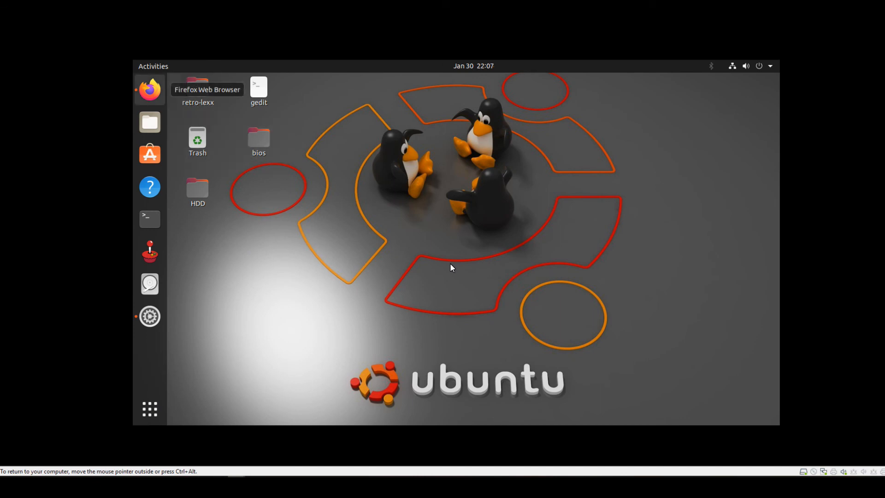
right_click(150, 89)
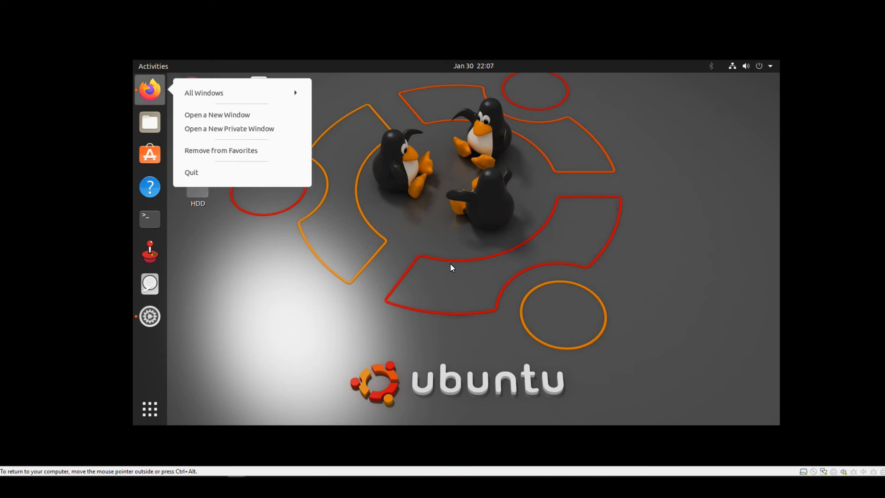
click(451, 264)
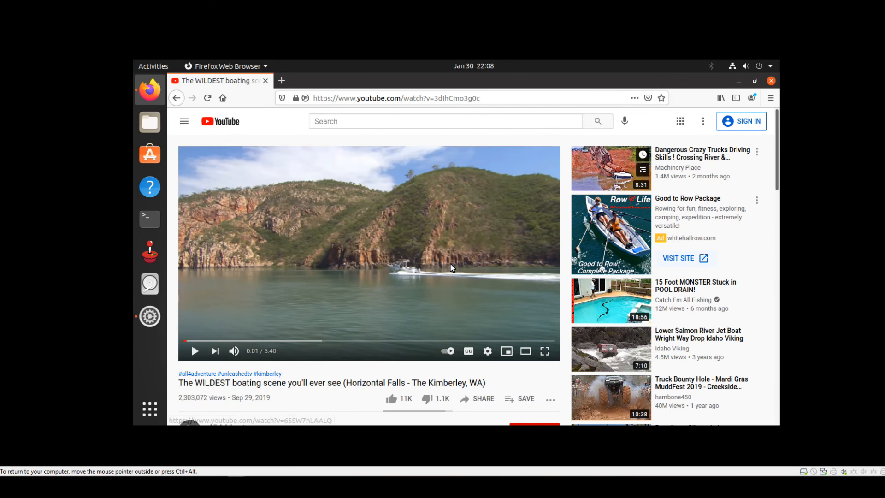
click(611, 168)
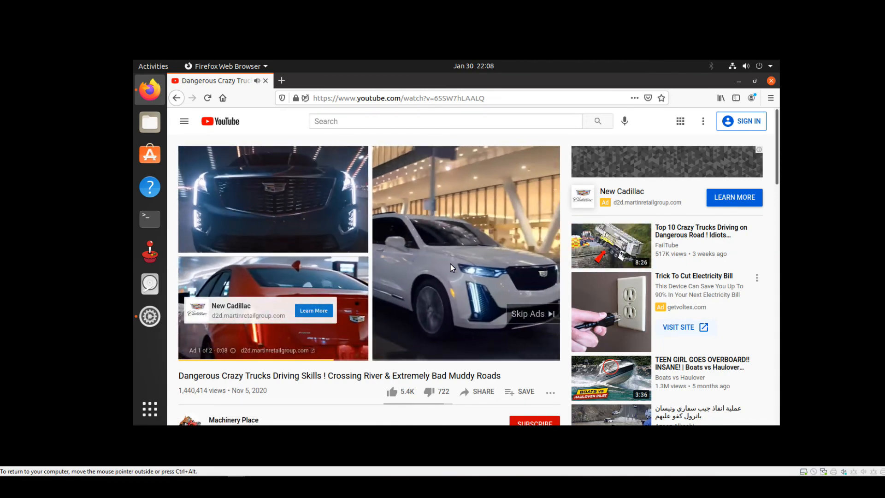
click(449, 263)
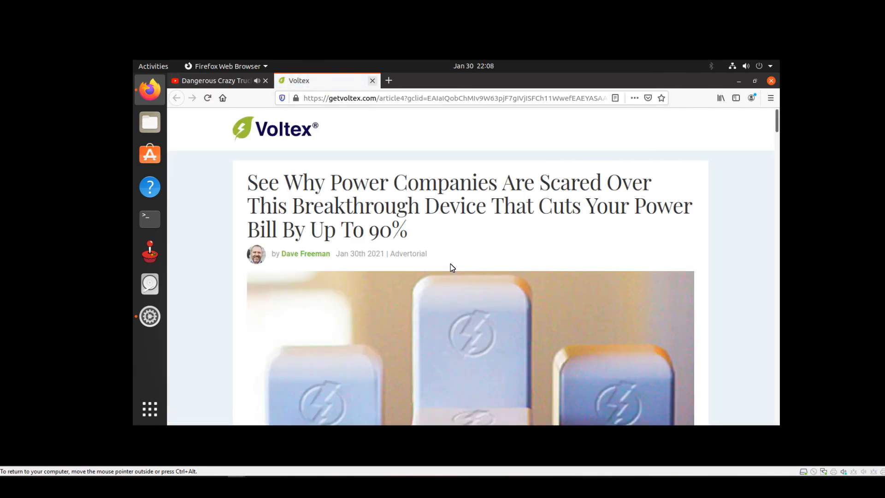
key(ctrl+w)
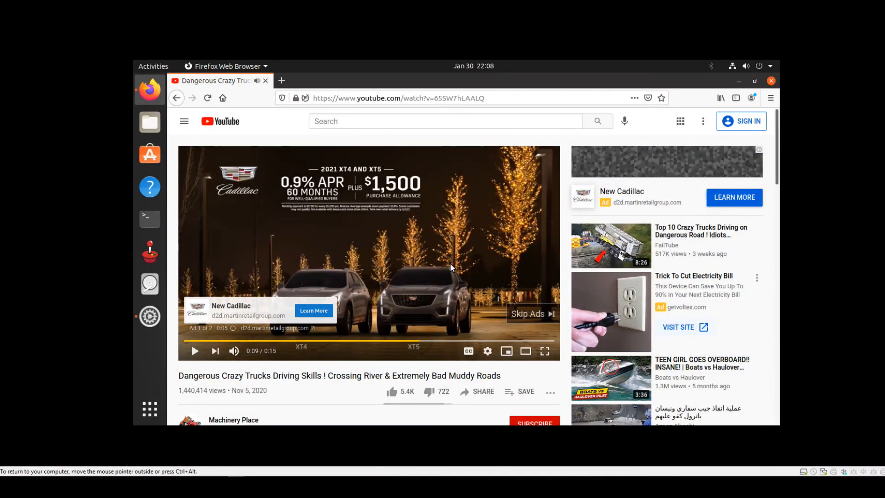